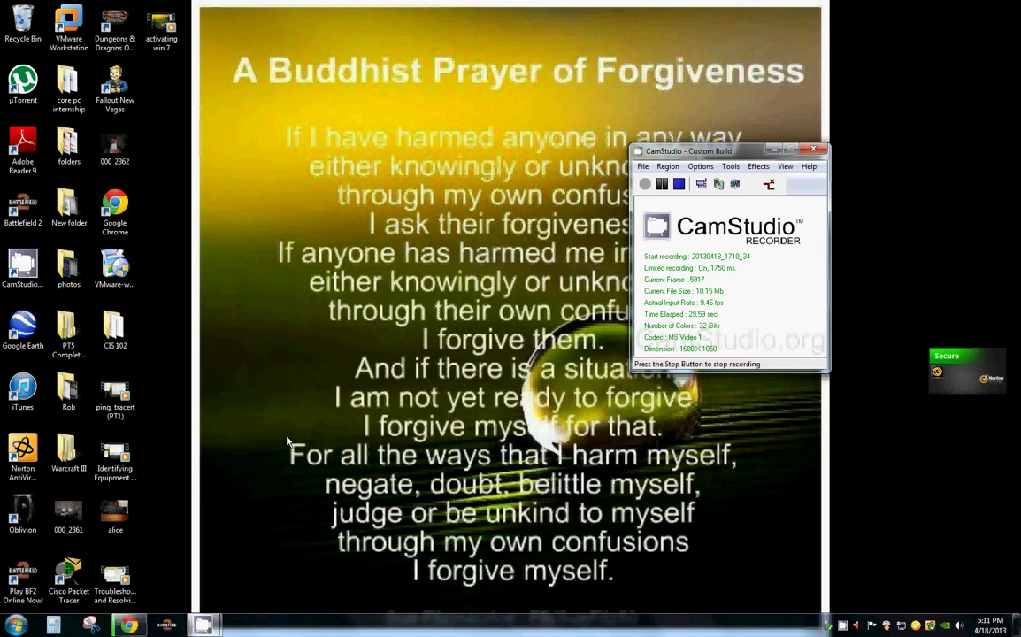
# Step: Open Computer Management from the Computer entry in the Start menu
pyautogui.click(16, 627)
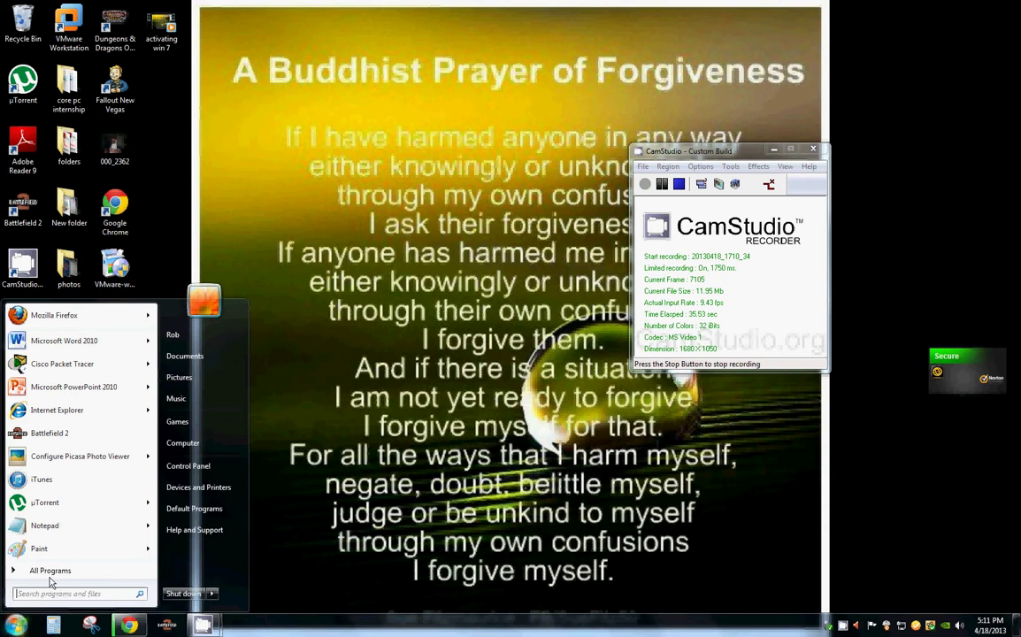
pyautogui.rightClick(181, 444)
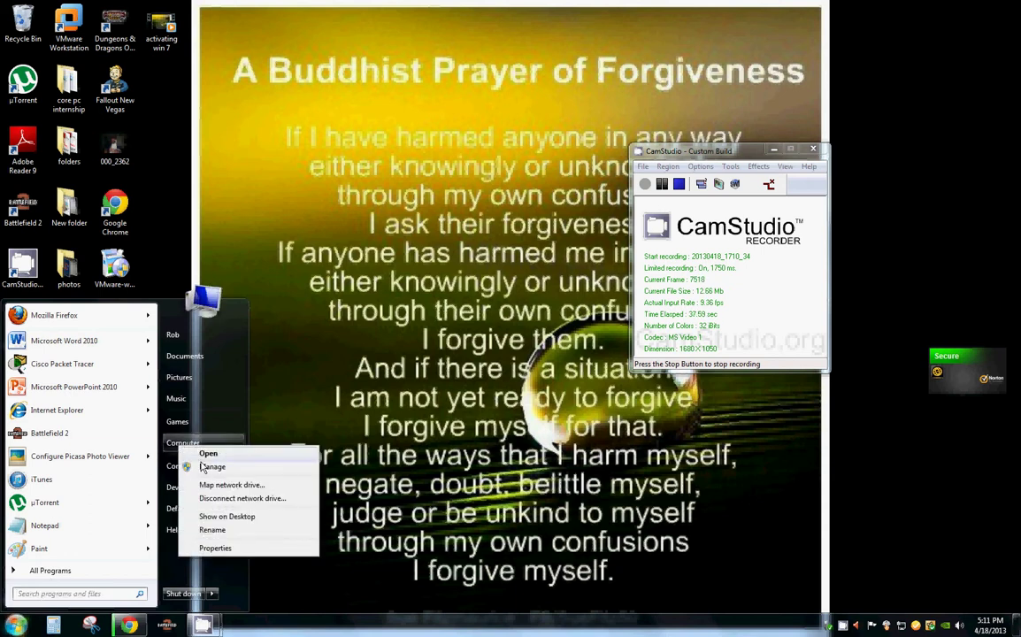
pyautogui.press('Escape')
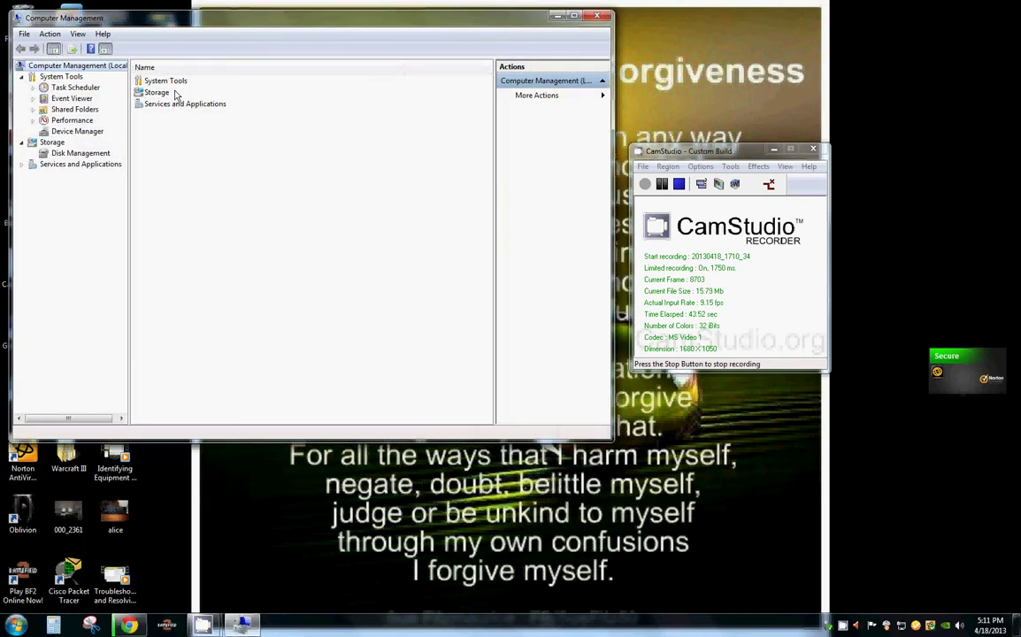
# Step: Open Device Manager and expand Computer, Disk drives, Display adapters, DVD/CD-ROM drives and Monitors
pyautogui.click(80, 131)
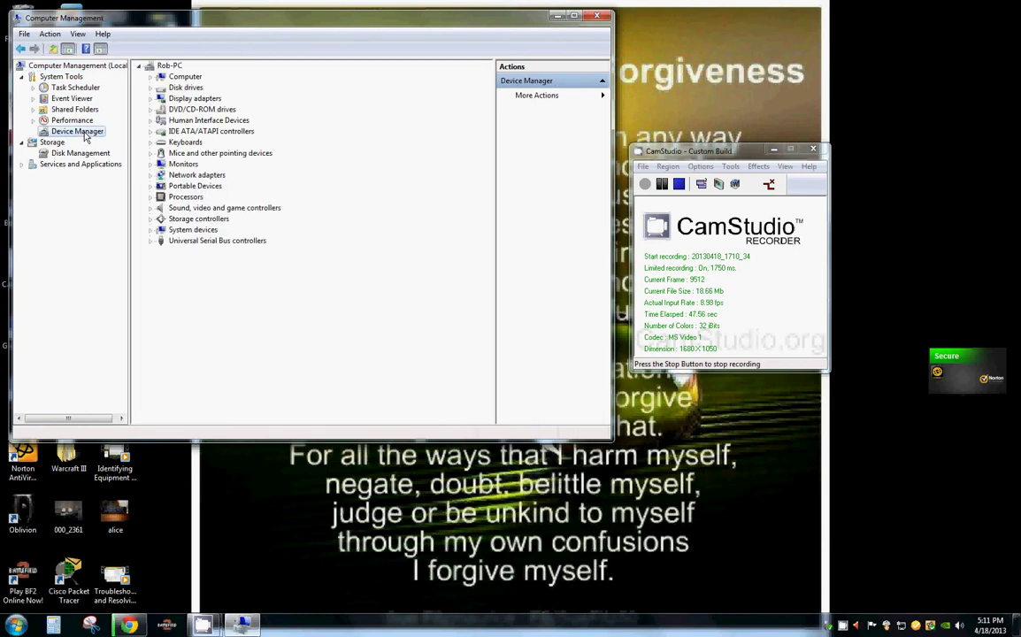
pyautogui.doubleClick(186, 77)
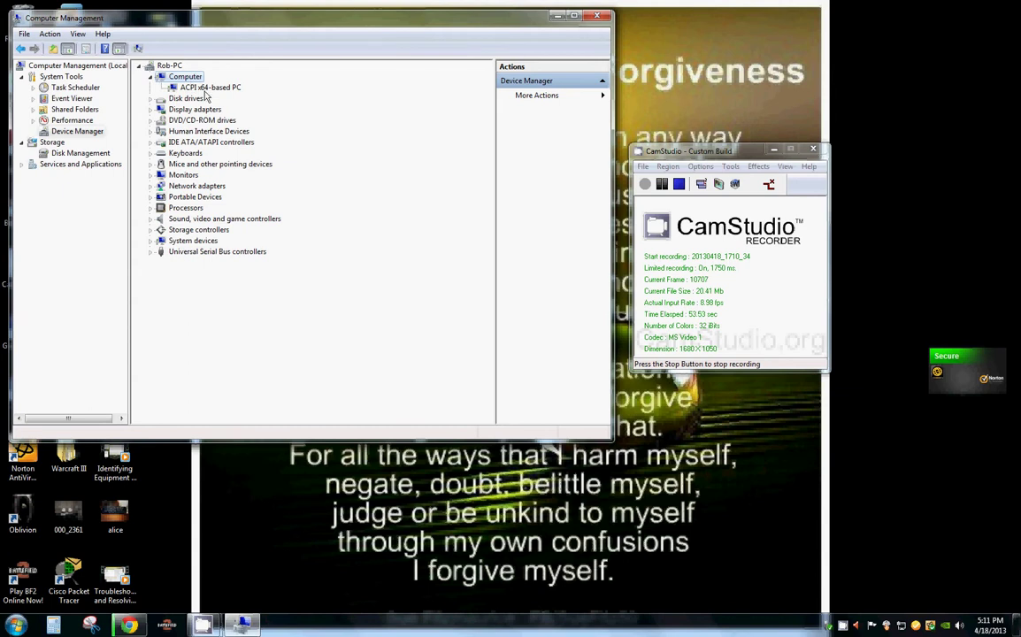
pyautogui.click(150, 98)
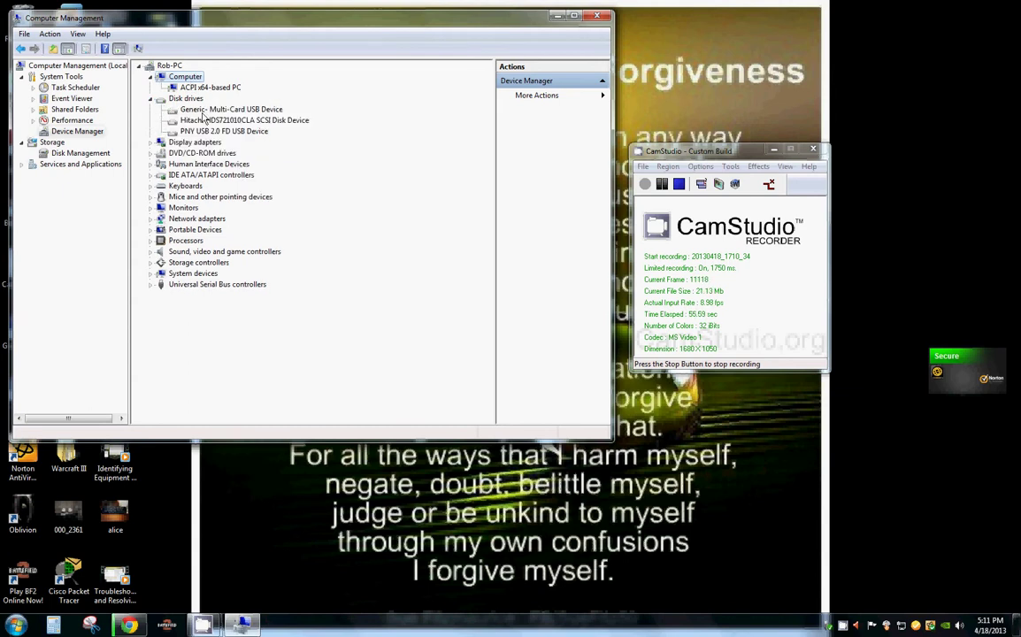
pyautogui.click(151, 143)
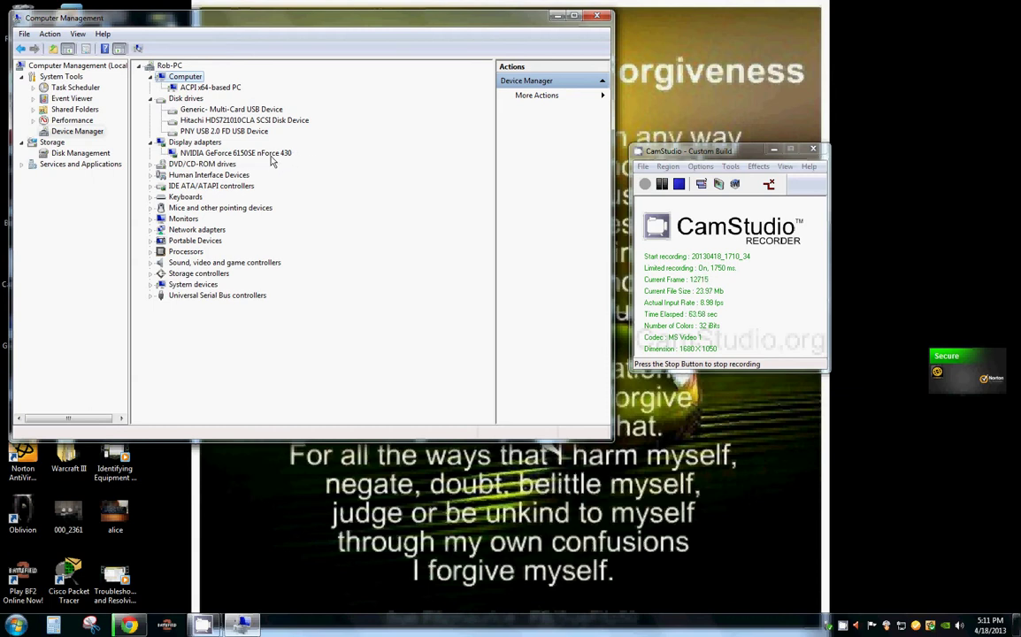
pyautogui.click(147, 165)
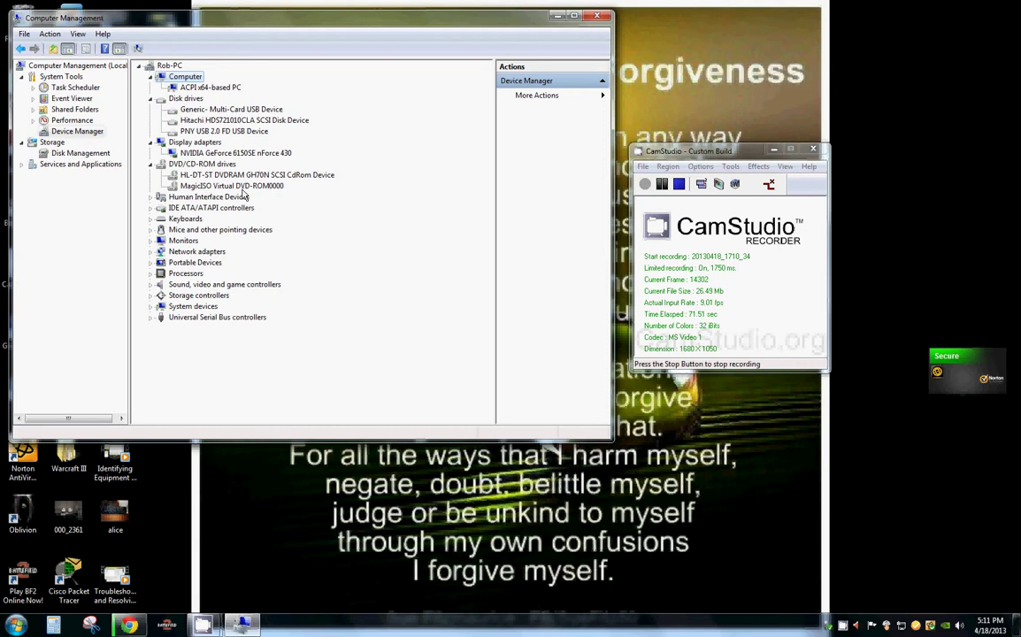
pyautogui.click(150, 240)
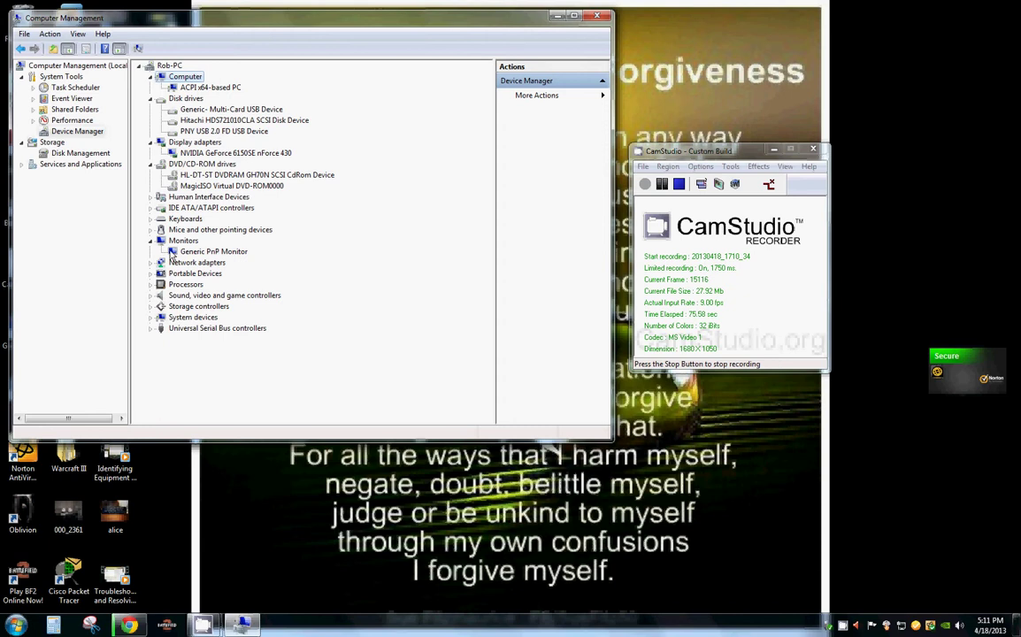
# Step: Collapse those categories again and expand Network adapters instead
pyautogui.click(151, 241)
pyautogui.click(150, 164)
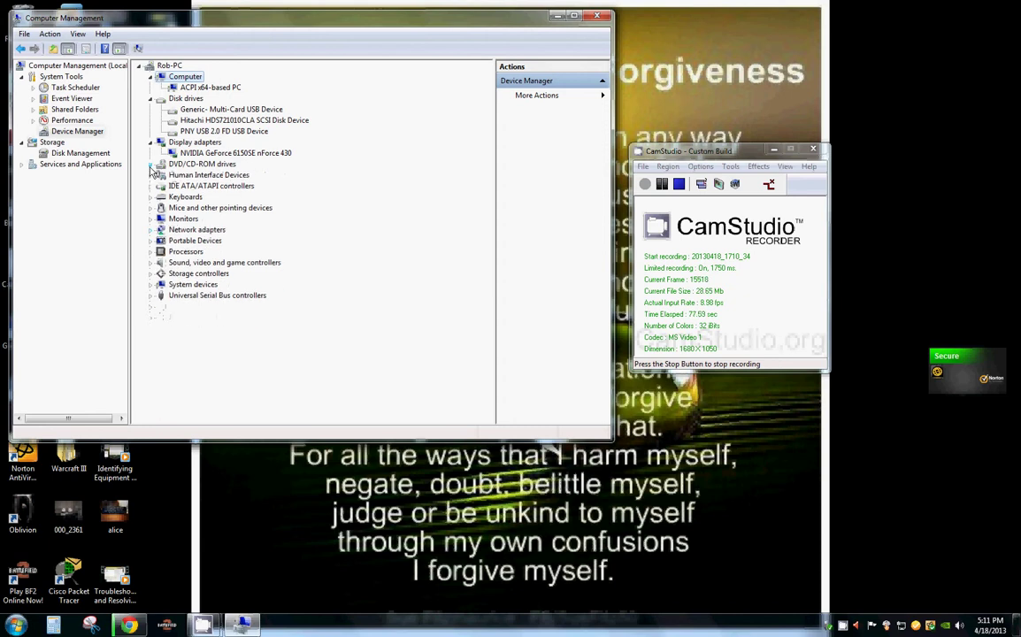
pyautogui.click(150, 141)
pyautogui.click(150, 98)
pyautogui.click(149, 77)
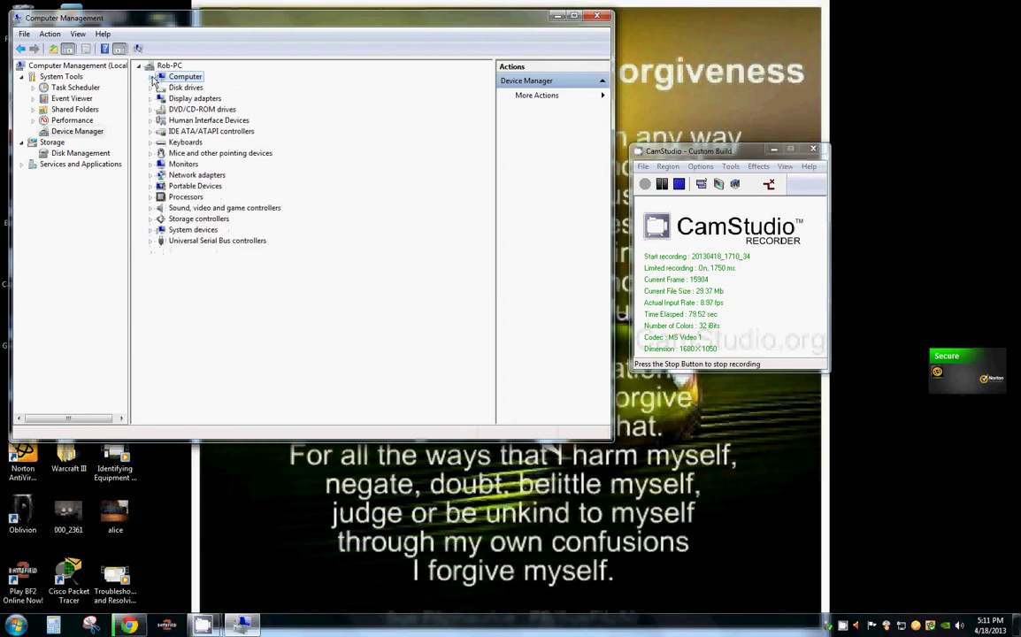
pyautogui.click(151, 175)
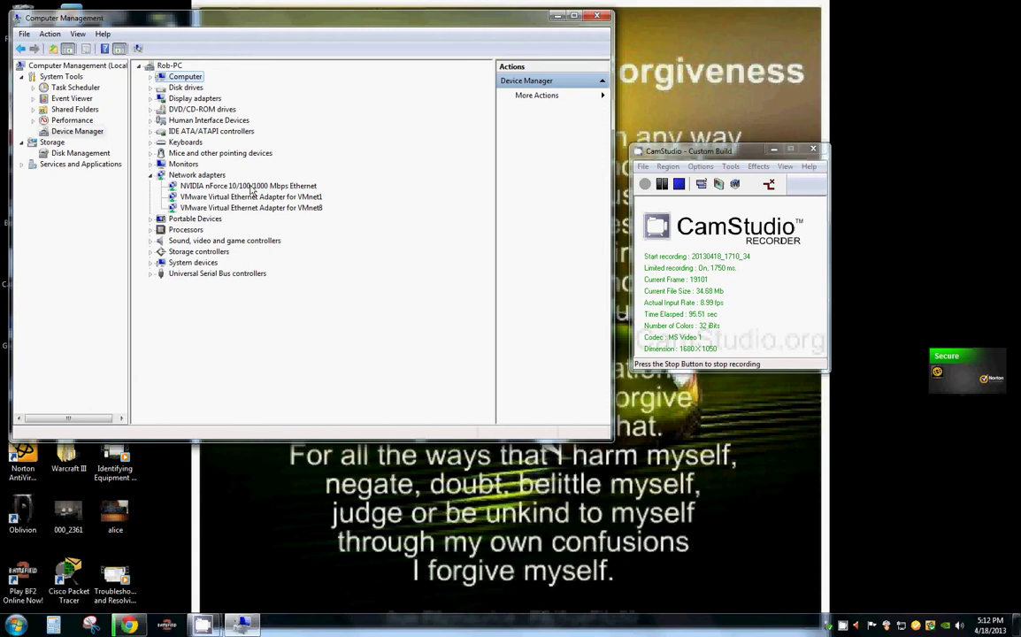
# Step: Show the Advanced tab of the NVIDIA nForce 10/100/1000 Mbps Ethernet adapter's properties
pyautogui.doubleClick(251, 188)
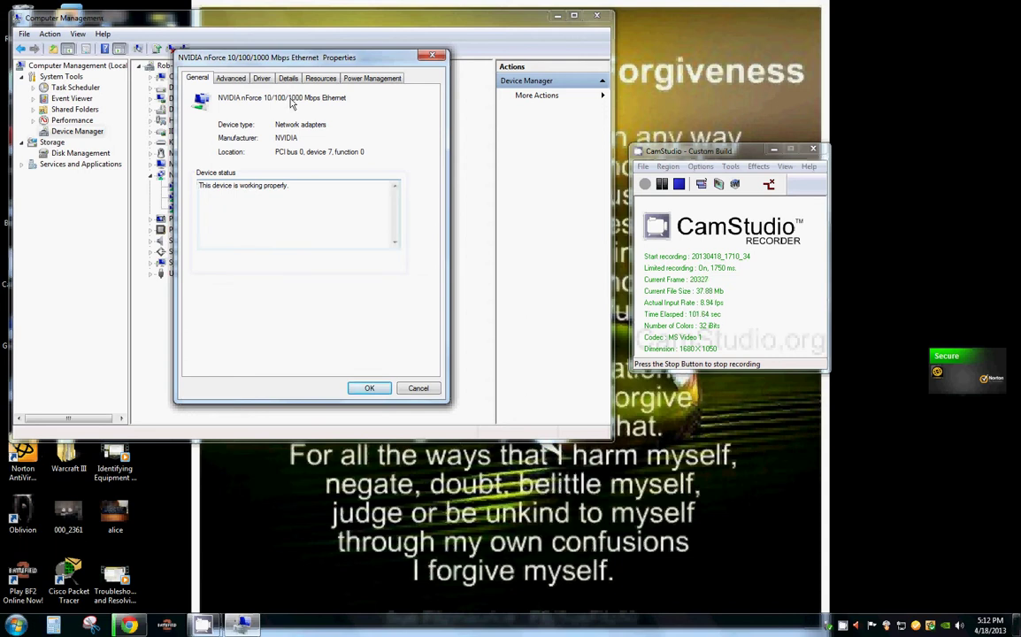
pyautogui.click(239, 79)
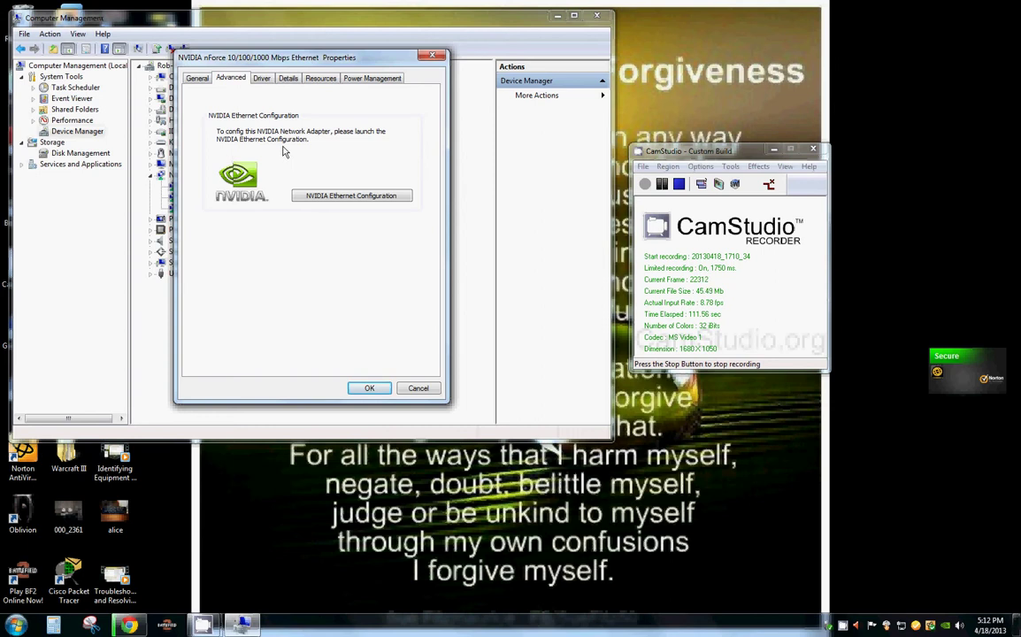
pyautogui.click(352, 200)
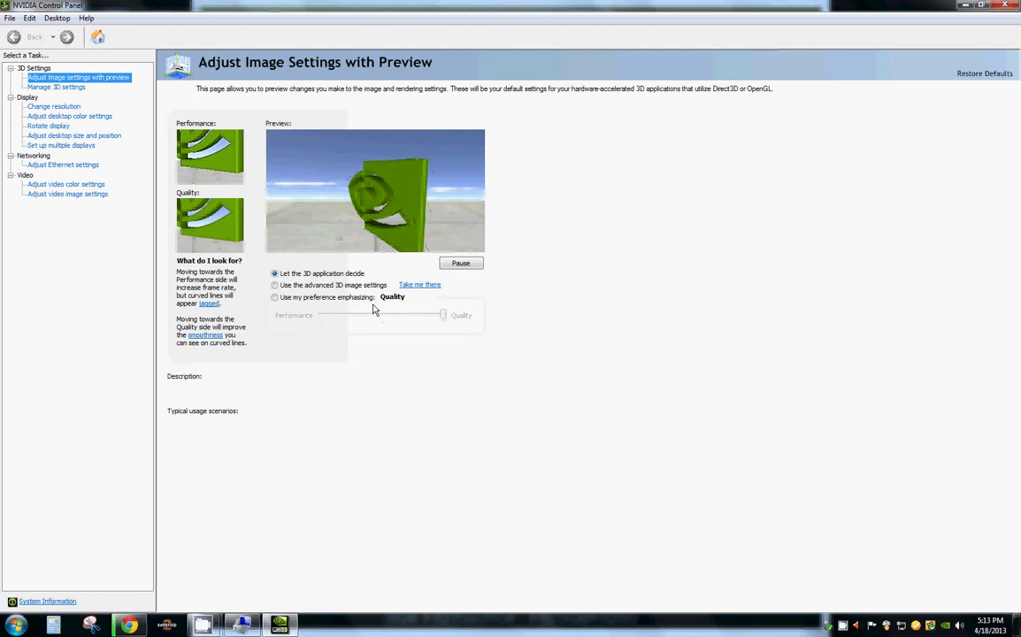
pyautogui.moveTo(321, 274)
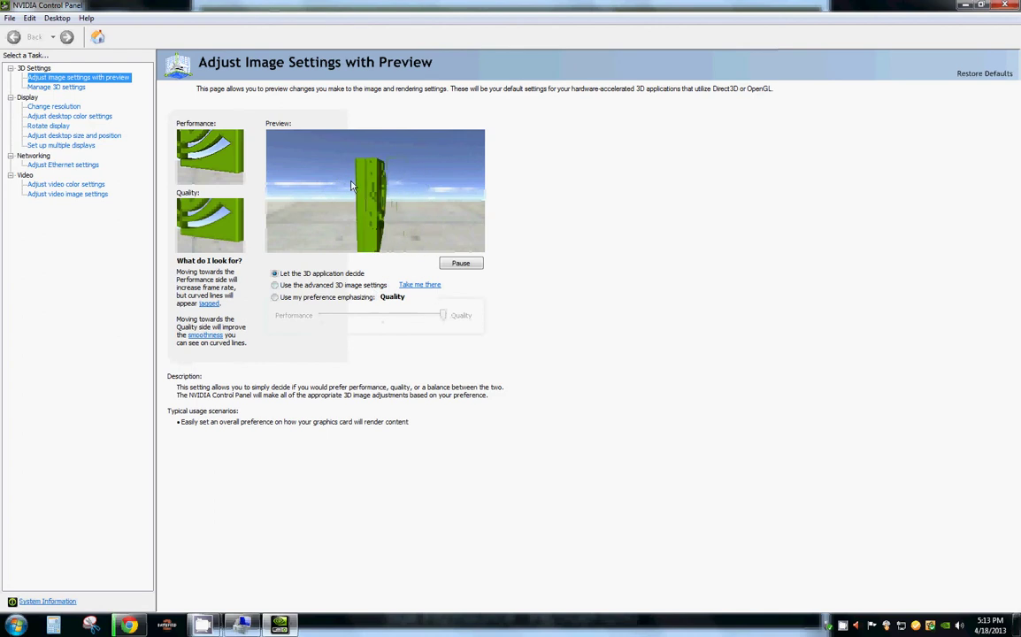
pyautogui.click(1004, 7)
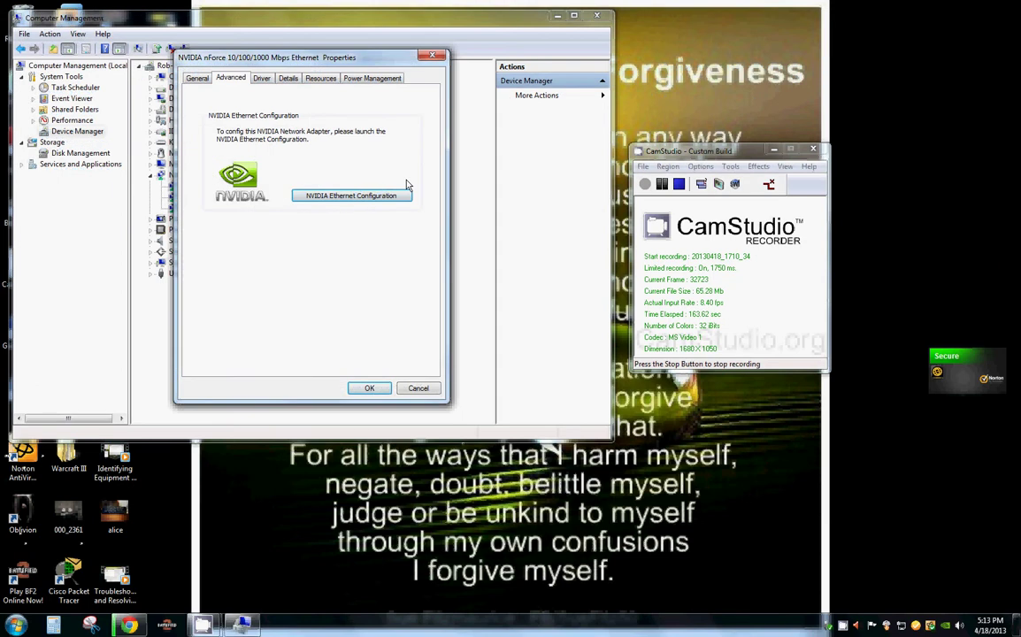
# Step: Show the Ethernet adapter's Driver File Details from its Driver tab
pyautogui.click(266, 79)
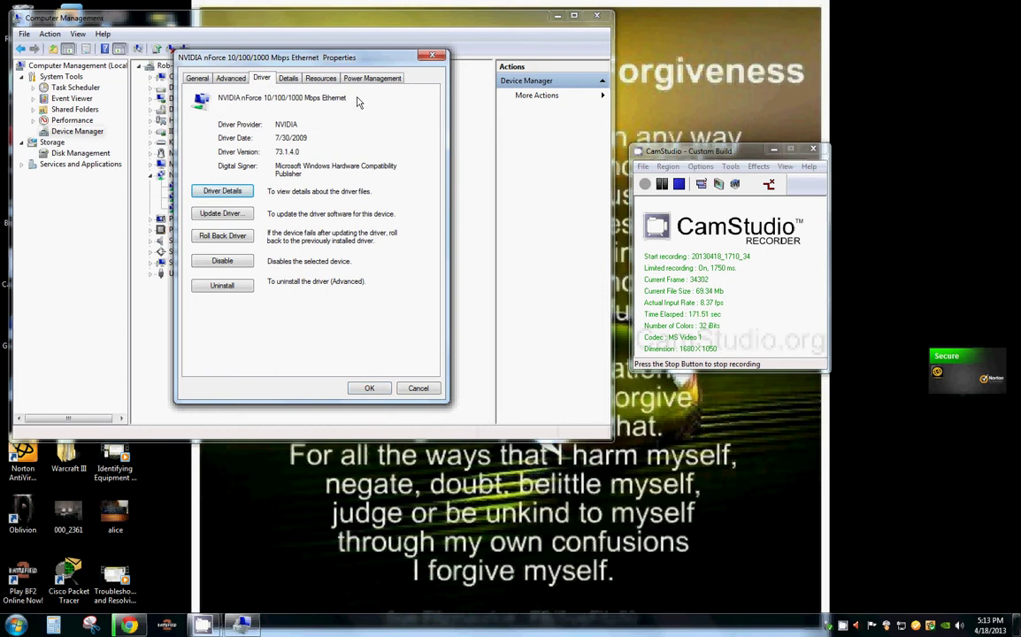
pyautogui.click(228, 193)
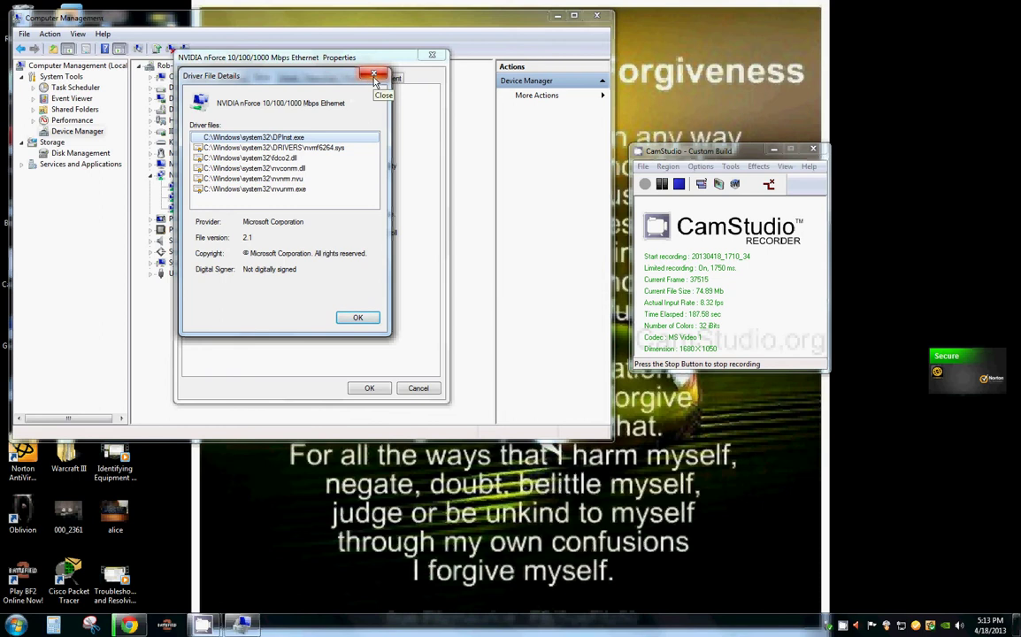
# Step: Close the driver file list and show Hardware Ids on the adapter's Details tab
pyautogui.click(357, 316)
pyautogui.click(290, 79)
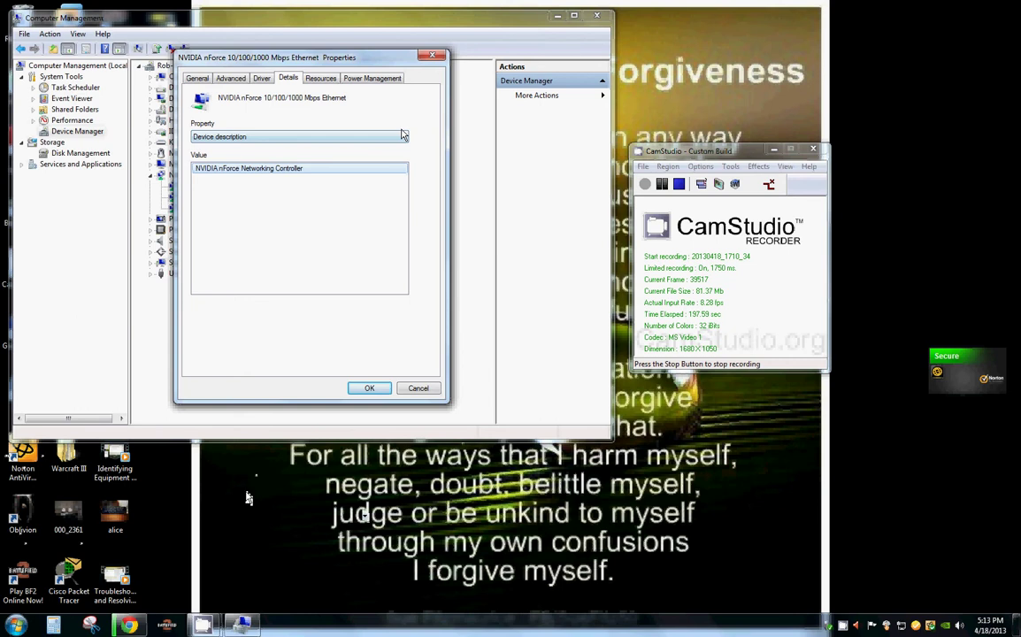
pyautogui.click(398, 136)
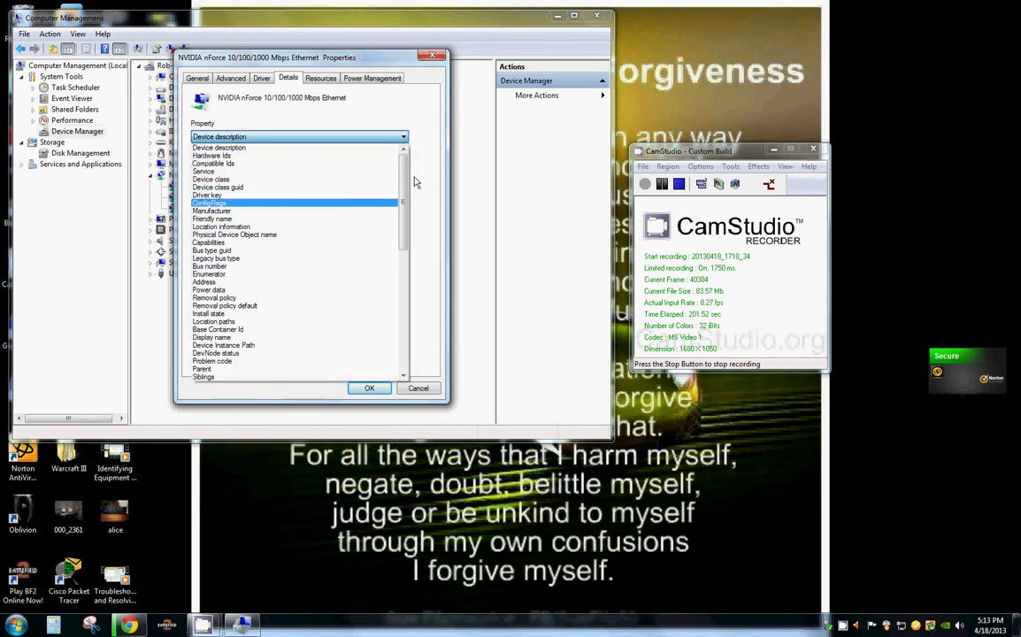
pyautogui.scroll(-4, 400, 239)
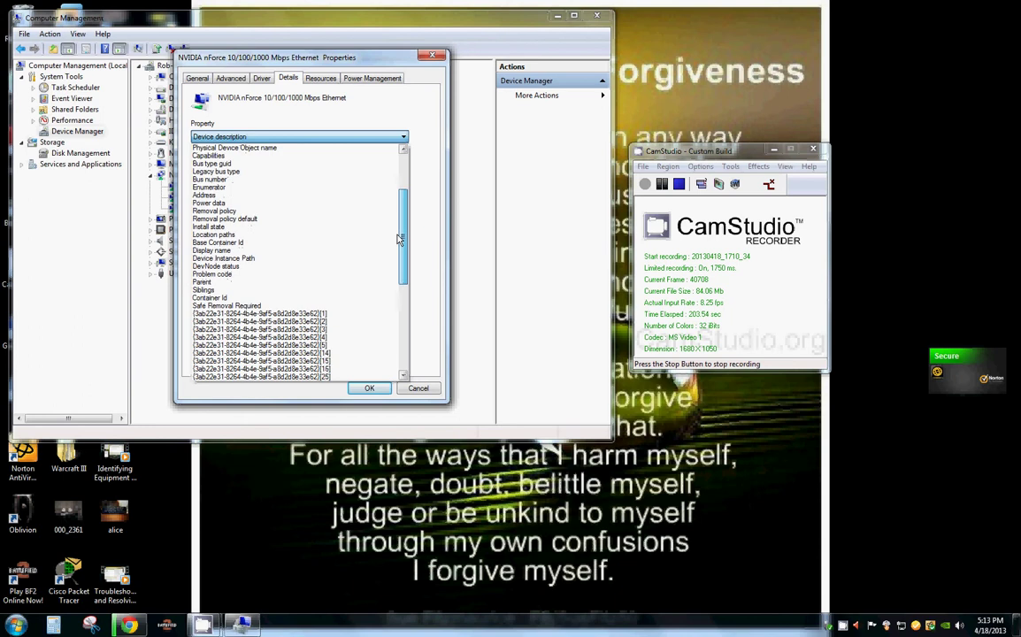
pyautogui.scroll(4, 400, 239)
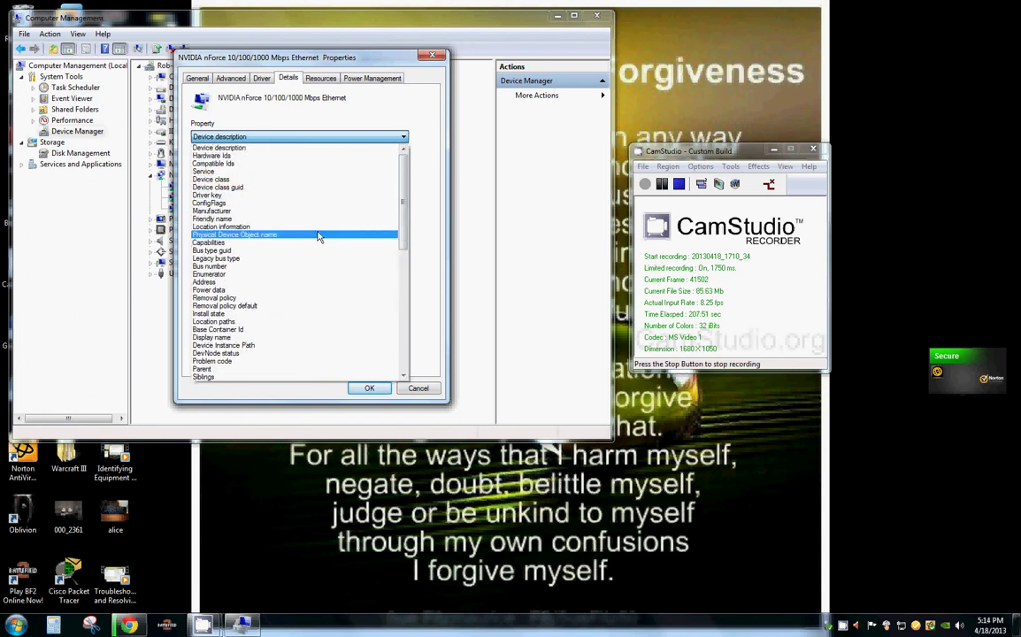
pyautogui.press('Up')
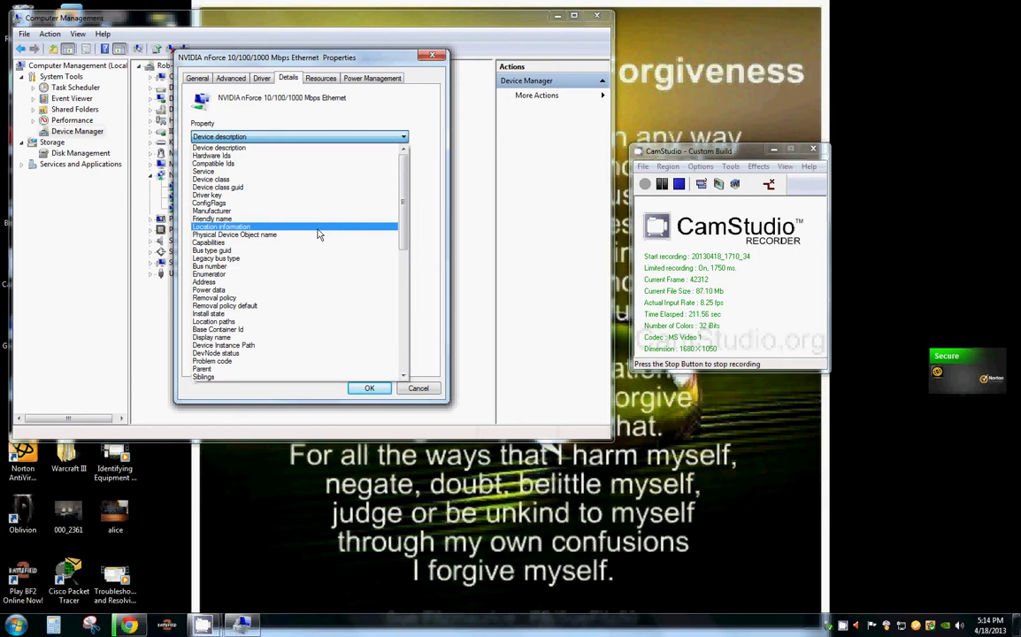
pyautogui.click(218, 155)
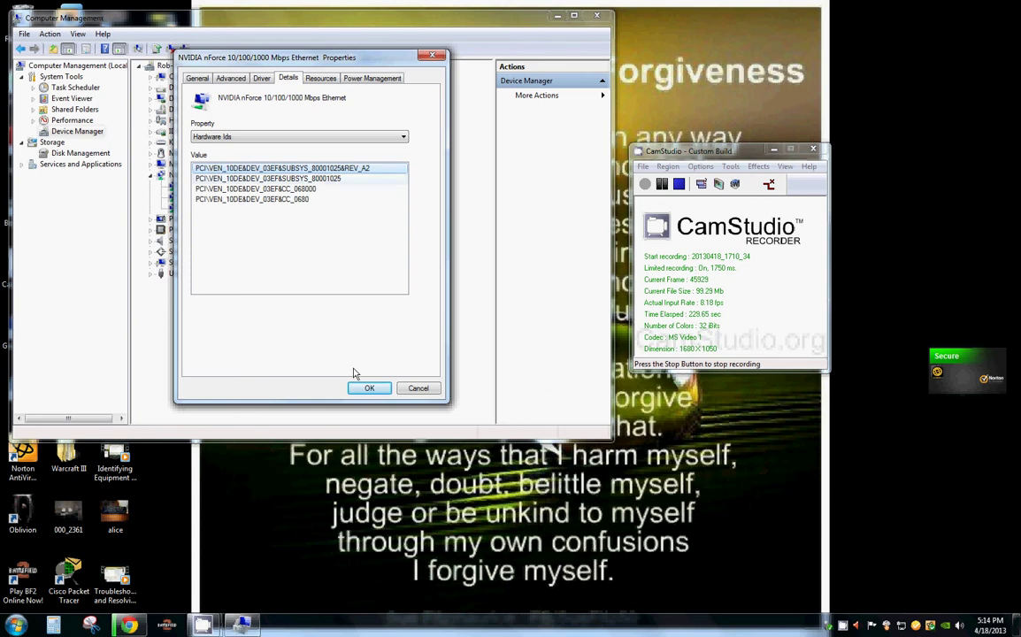
# Step: Close and reopen the NVIDIA adapter's properties to view its memory range and IRQ 23 resources
pyautogui.click(376, 389)
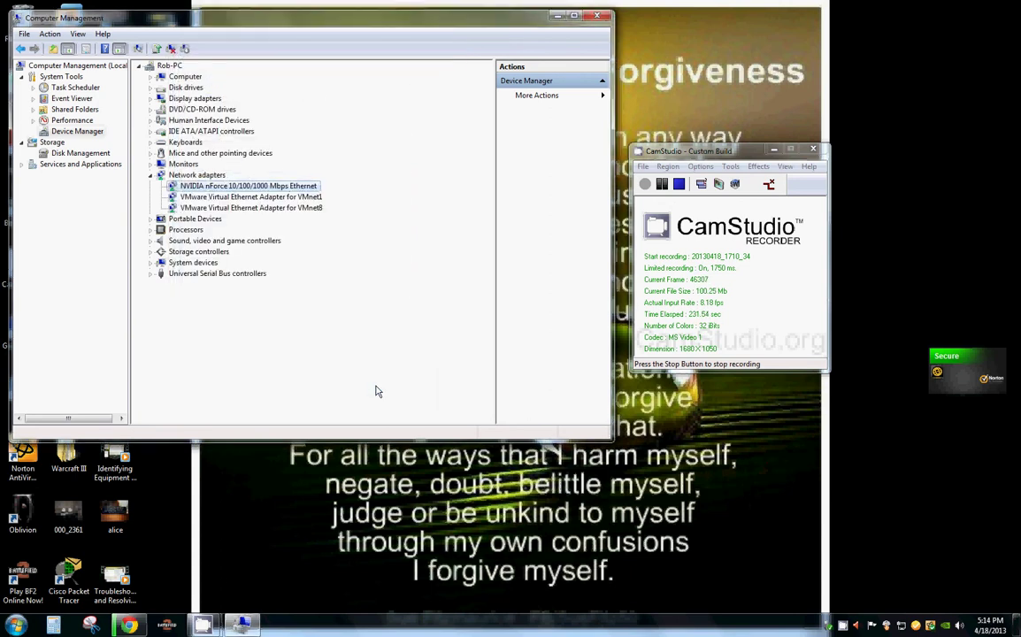
pyautogui.doubleClick(232, 186)
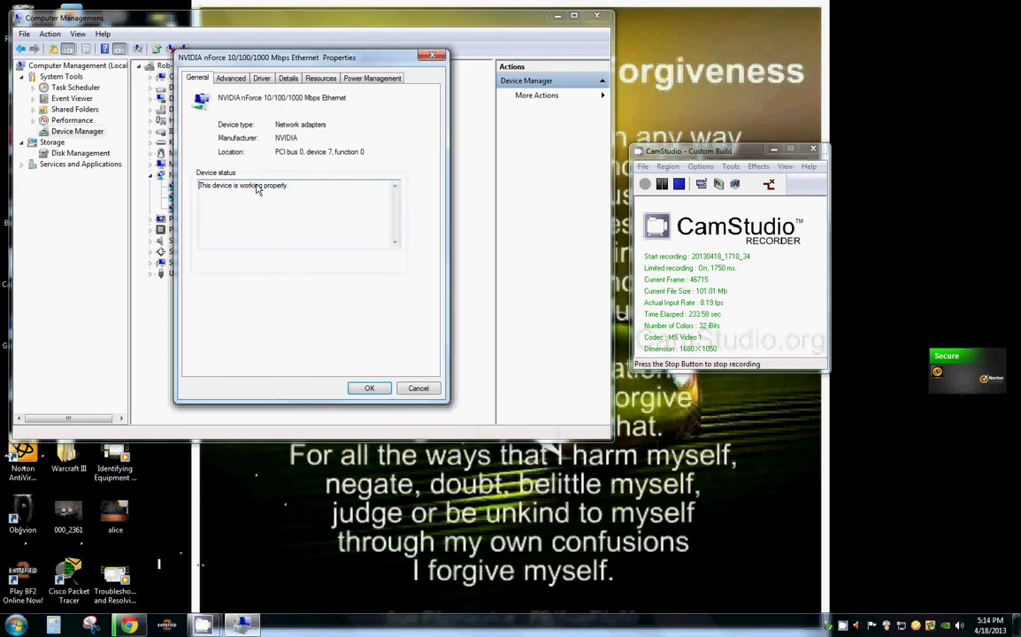
pyautogui.click(333, 82)
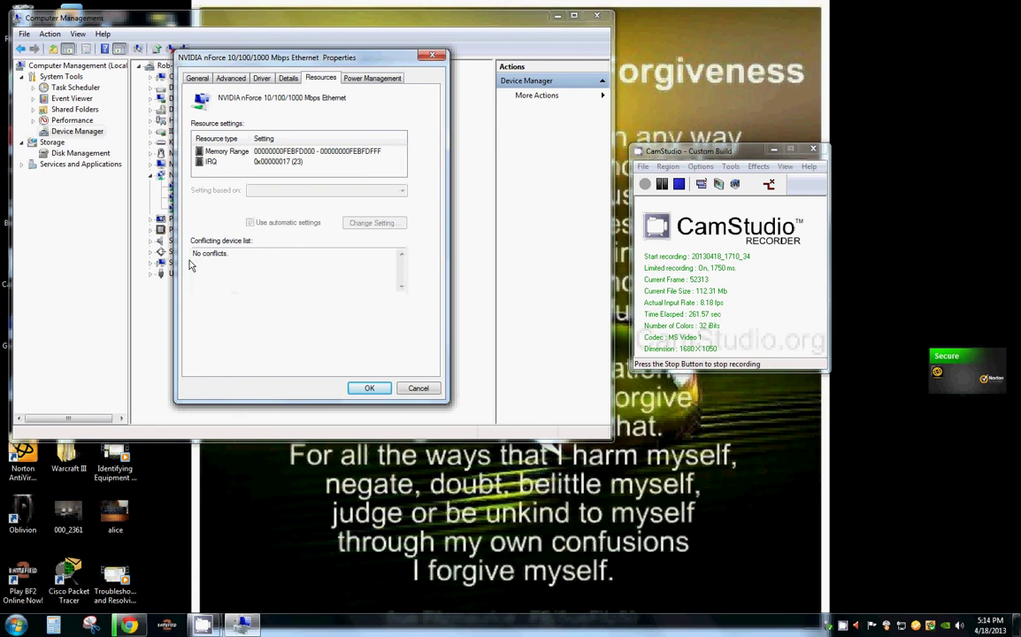
# Step: Check the adapter's three power-saving and wake options, leaving them enabled, and close the dialog
pyautogui.click(365, 80)
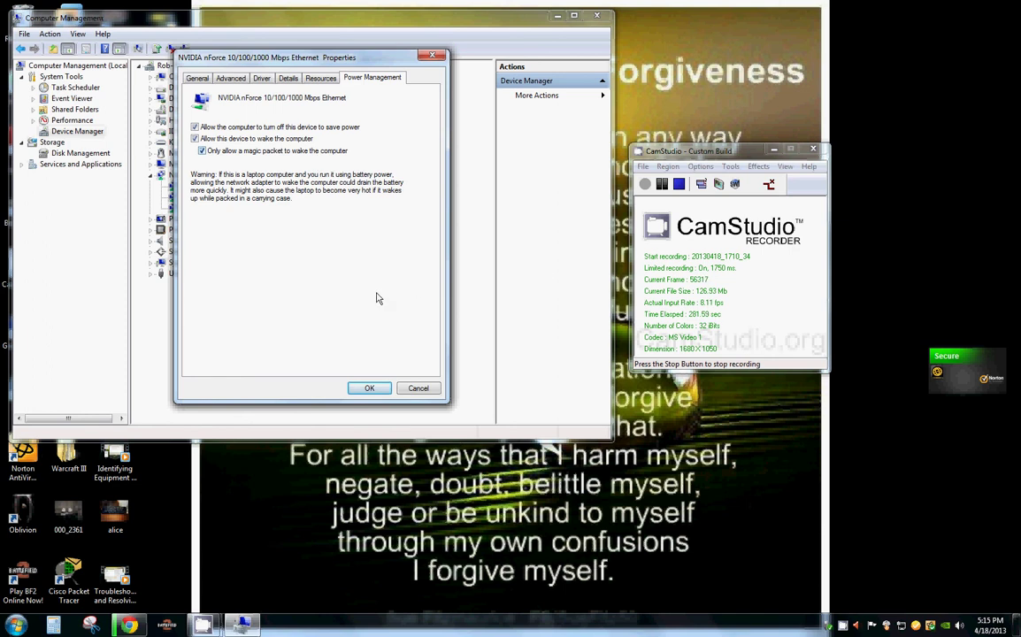
pyautogui.click(373, 390)
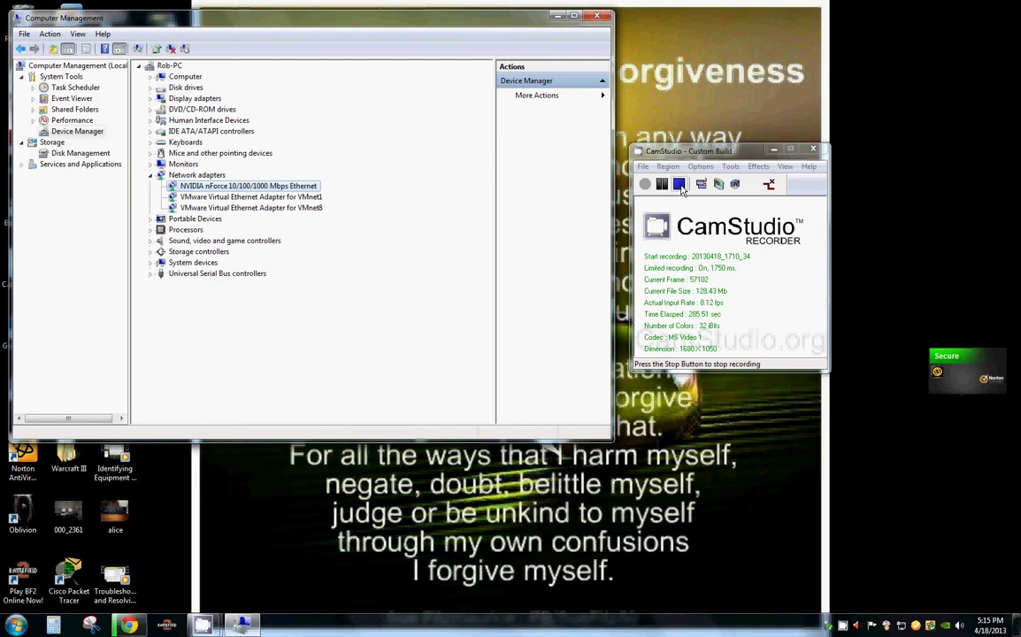